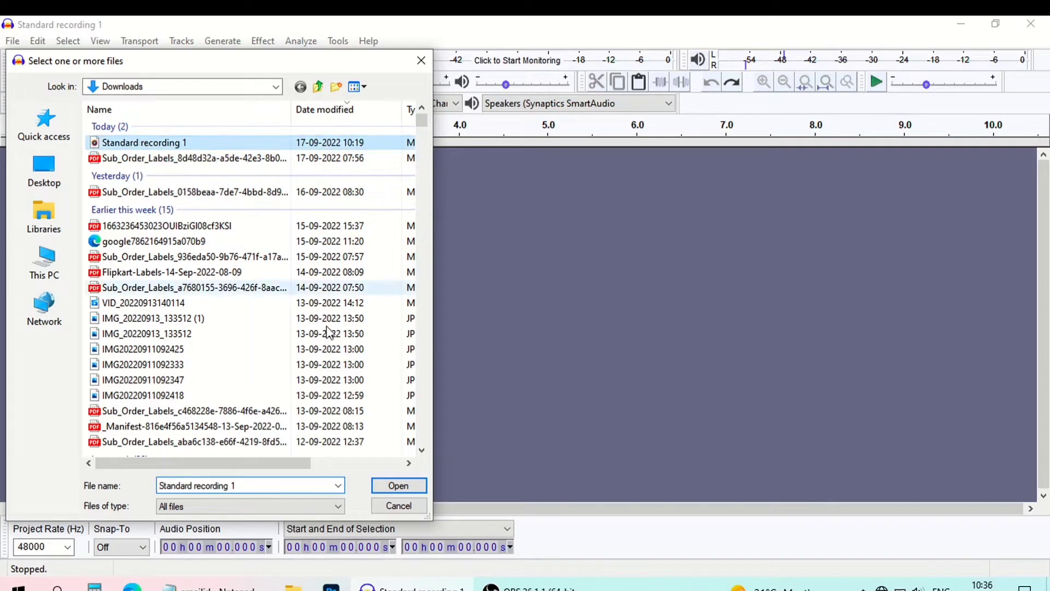
# Step: Import the Standard recording 1 file and capture a noise profile from its quiet tail, about 8.81 to 10.44 s
pyautogui.click(398, 485)
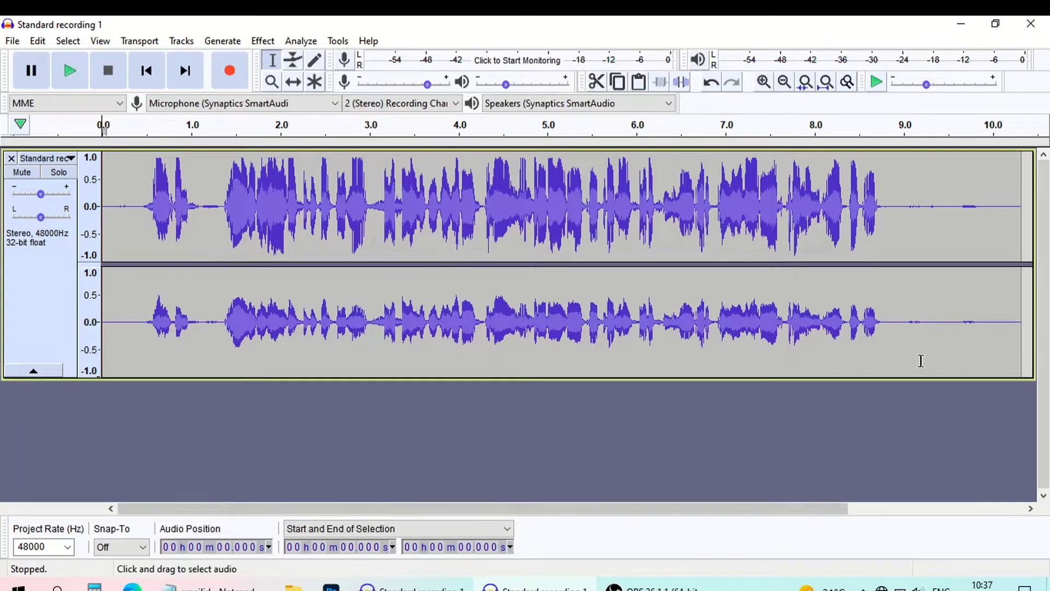
pyautogui.moveTo(889, 323); pyautogui.dragTo(1019, 360)
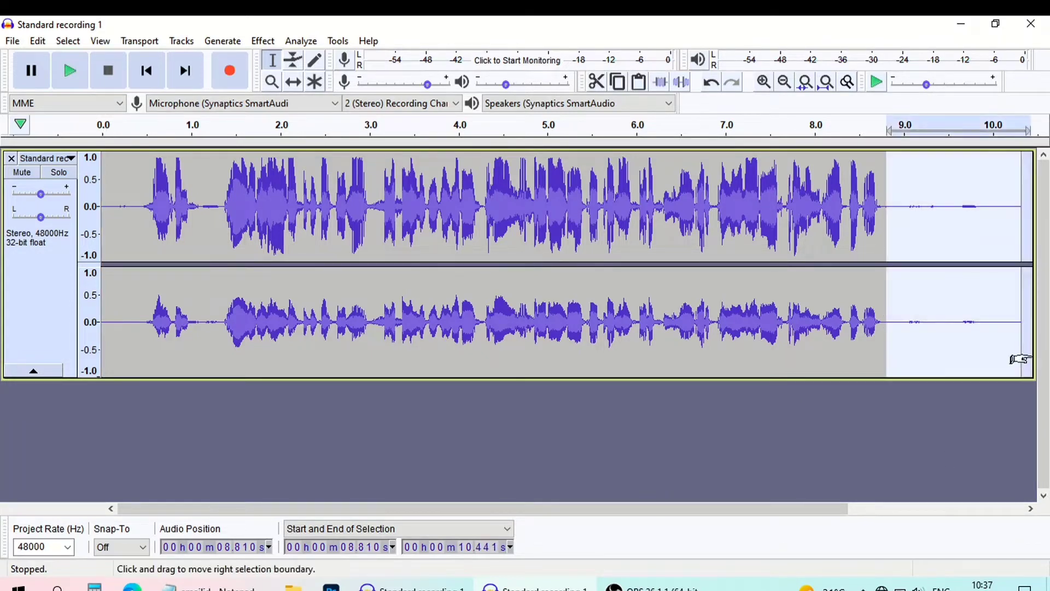
pyautogui.press('space')
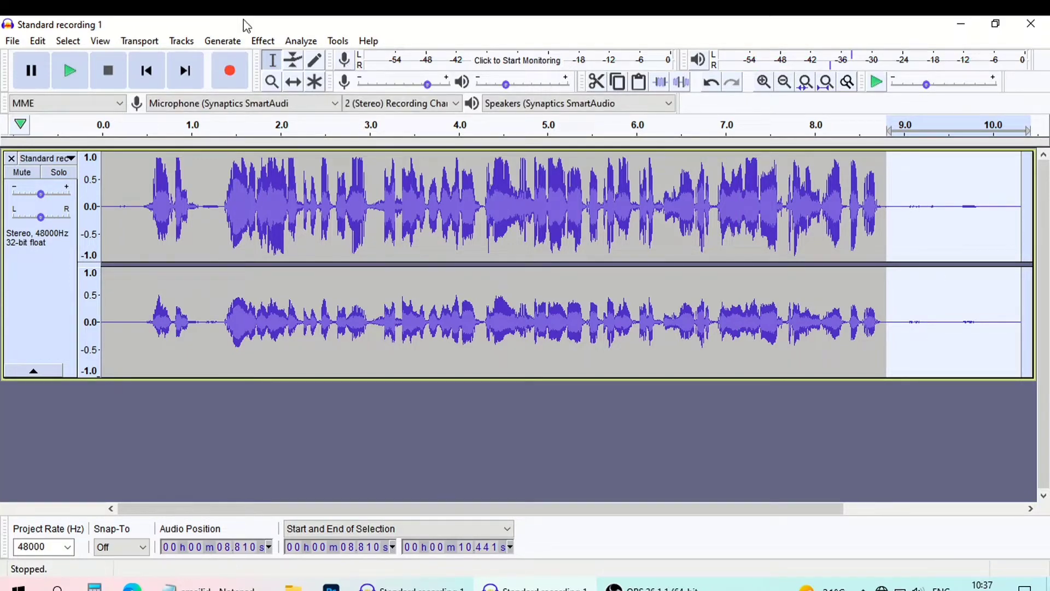
pyautogui.click(267, 40)
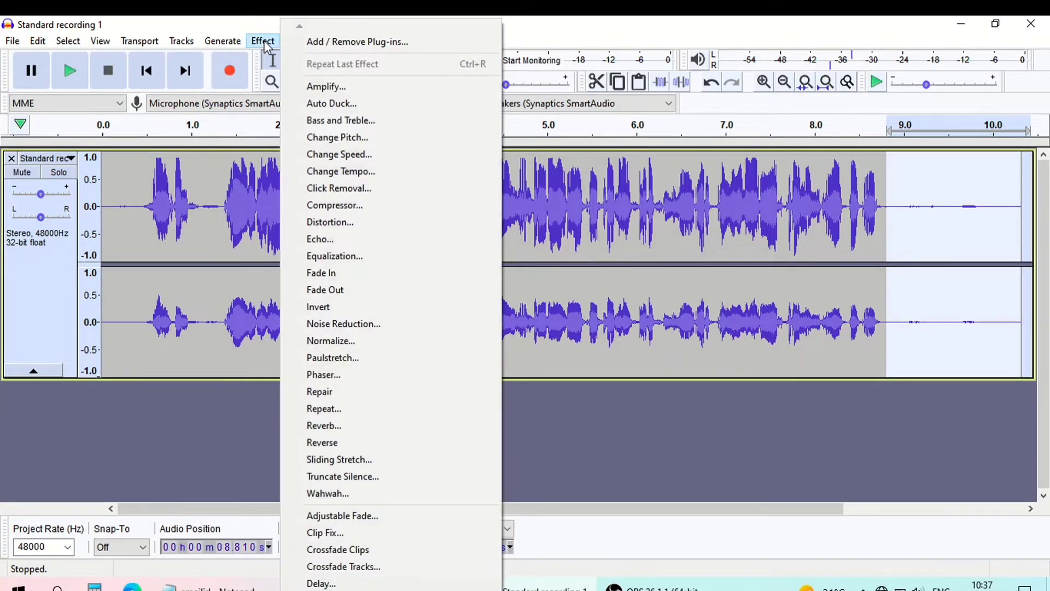
pyautogui.click(367, 324)
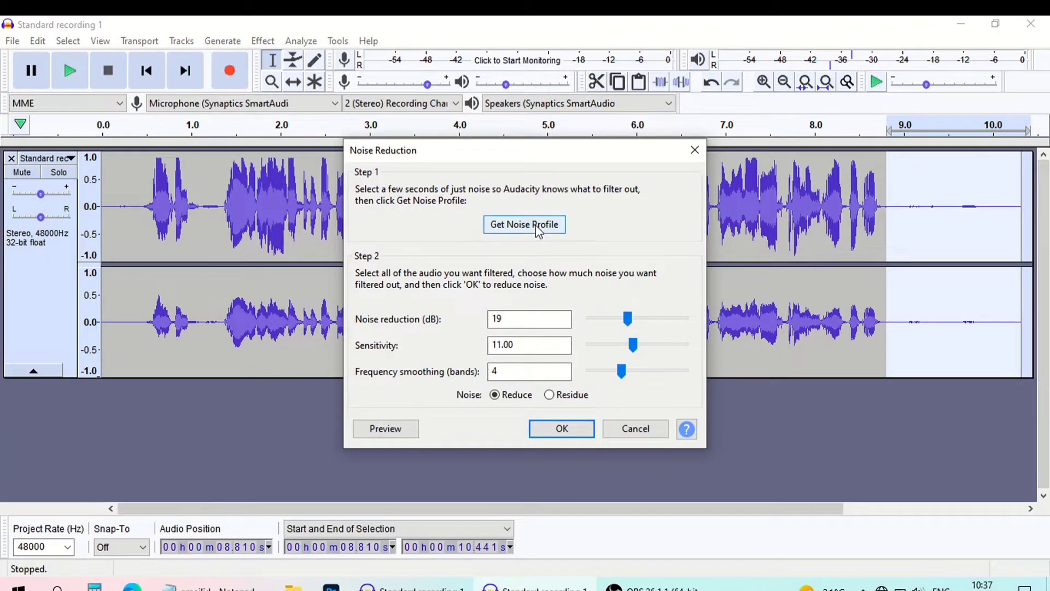
pyautogui.click(539, 229)
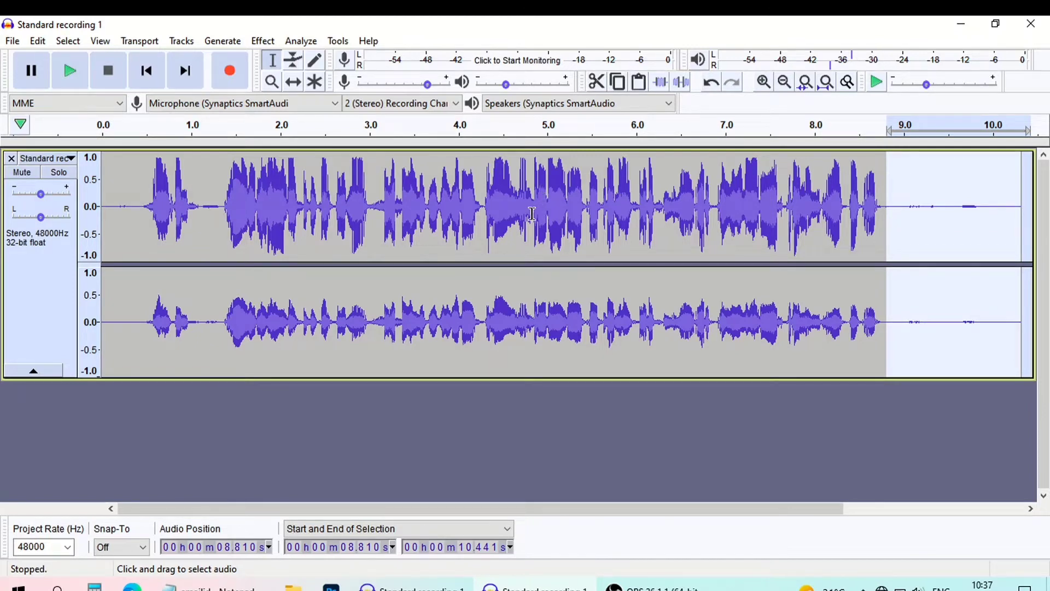
# Step: Apply Noise Reduction to the entire track with 19 dB, sensitivity 11 and 4 smoothing bands, and play back the quiet tail
pyautogui.hotkey('ctrl', 'a')
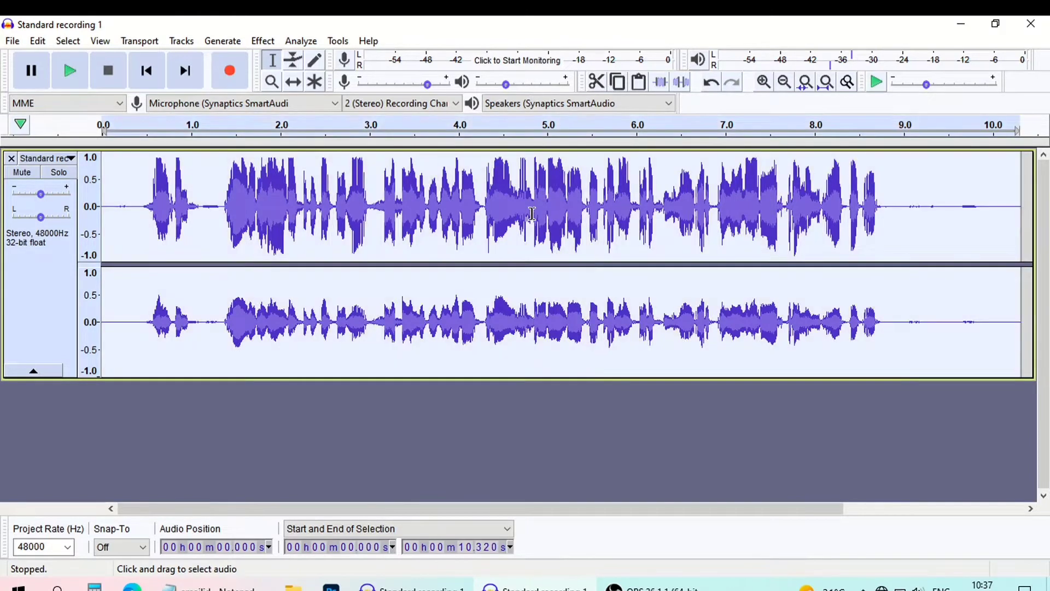
pyautogui.click(262, 41)
pyautogui.click(340, 320)
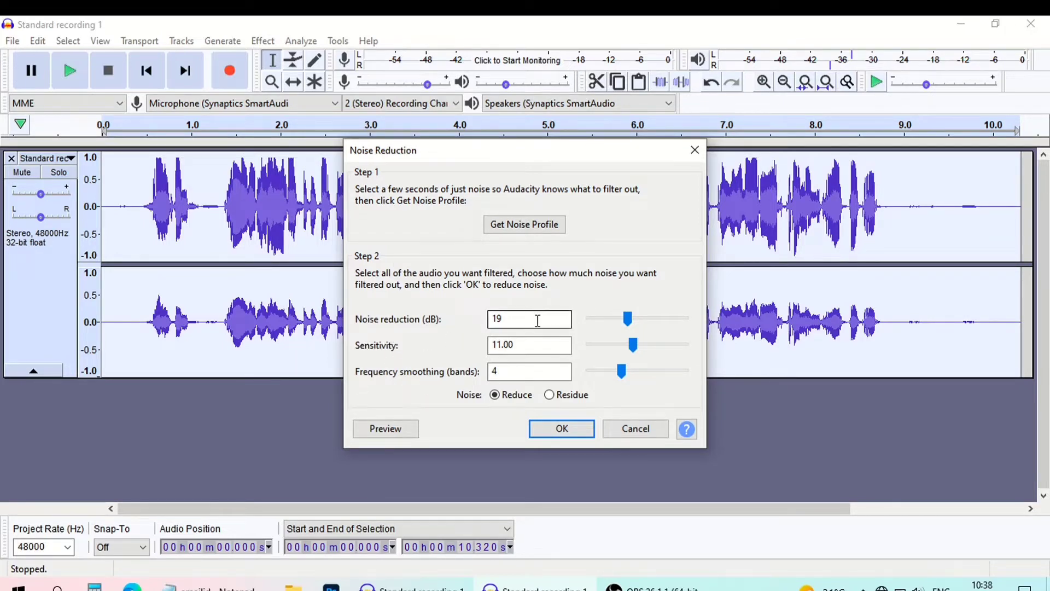
pyautogui.click(557, 429)
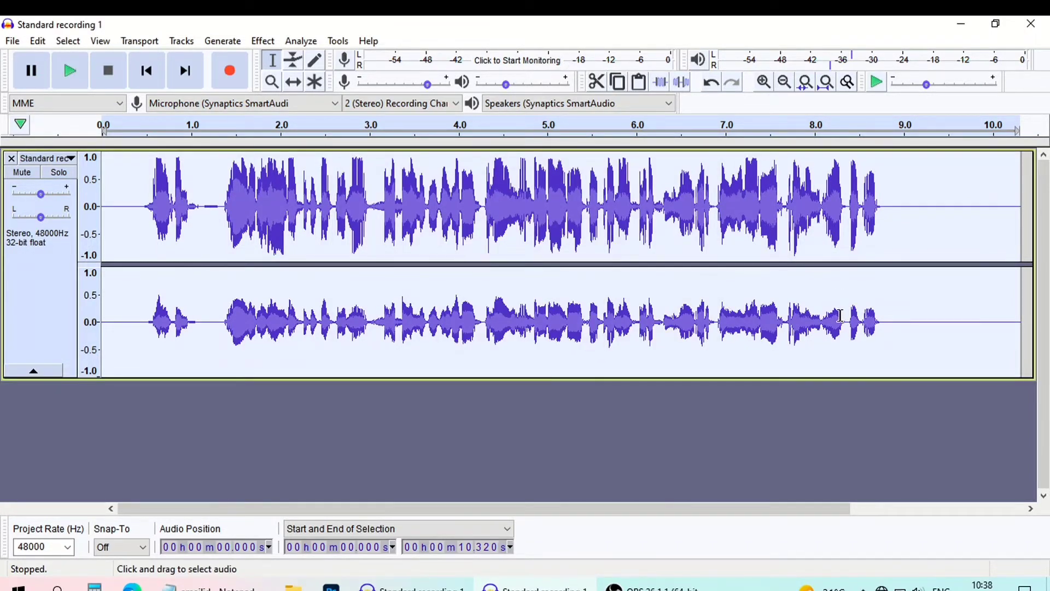
pyautogui.moveTo(886, 328); pyautogui.dragTo(1011, 362)
pyautogui.press('space')
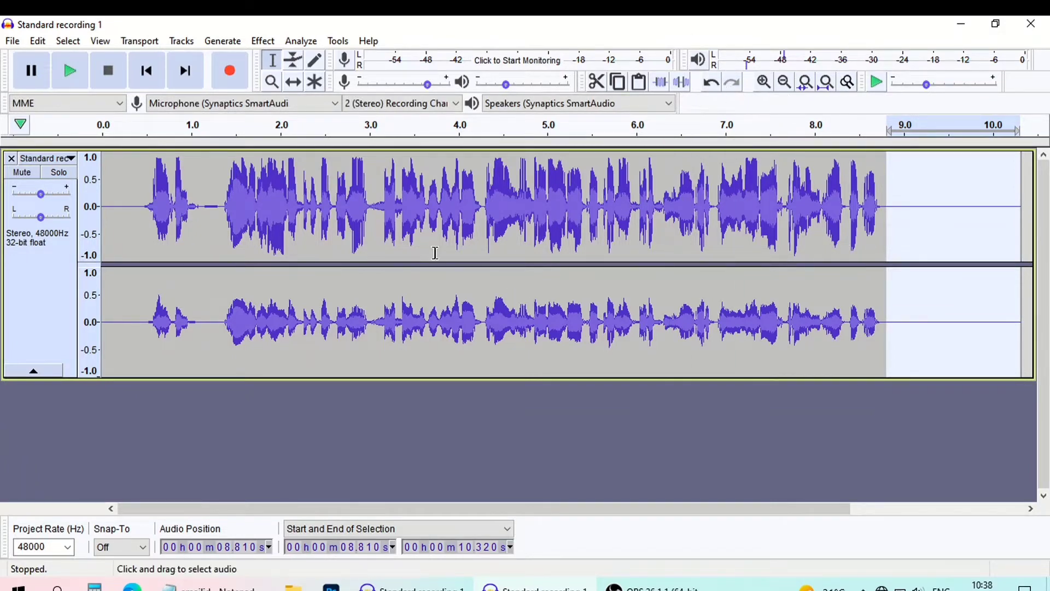
# Step: Repeat the Noise Reduction on the entire track and recheck the quiet tail after the speech
pyautogui.hotkey('ctrl', 'a')
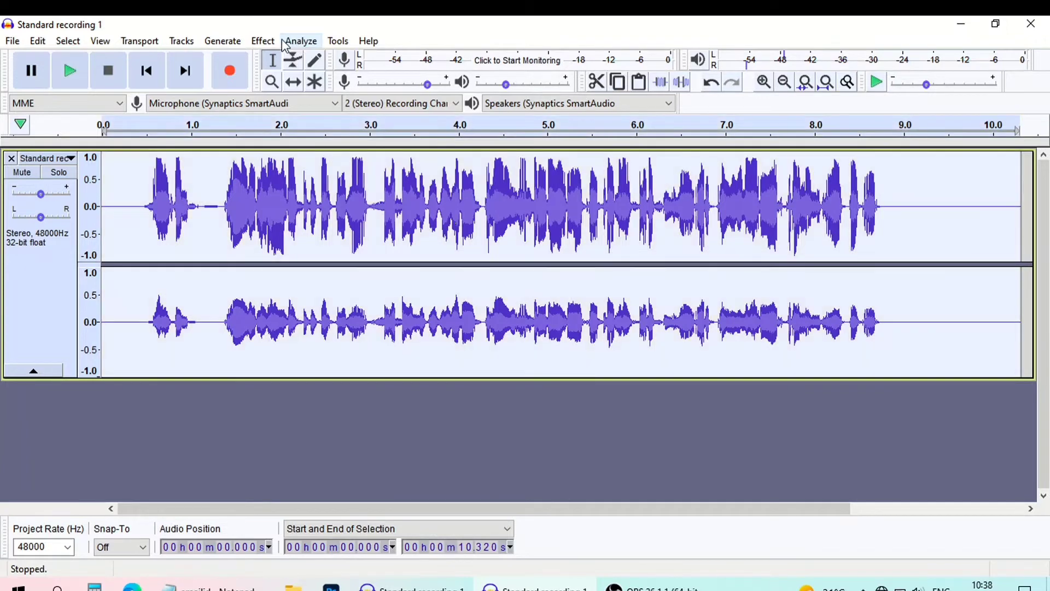
pyautogui.click(262, 41)
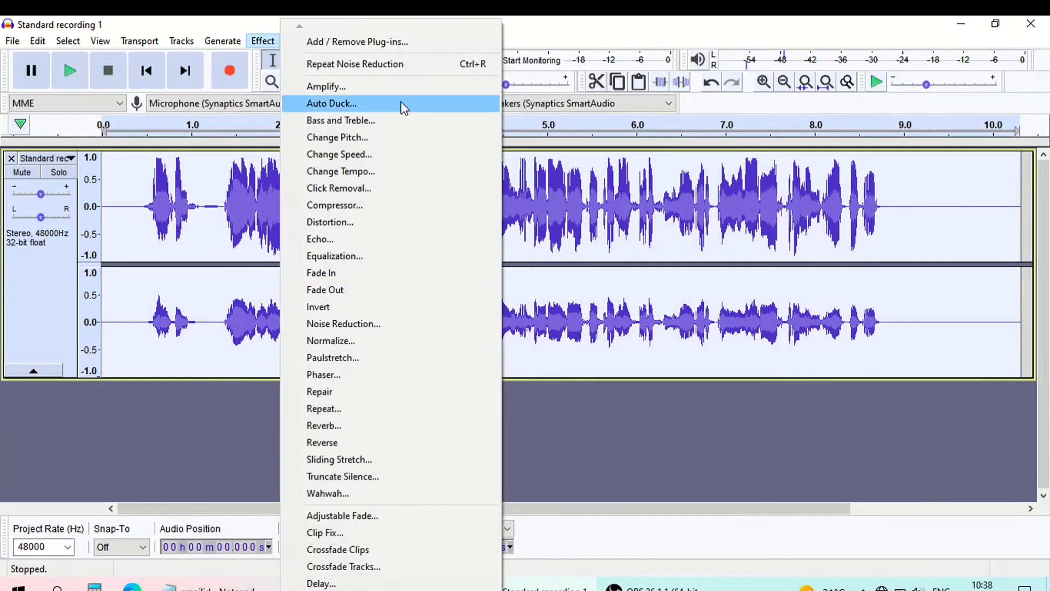
pyautogui.click(376, 64)
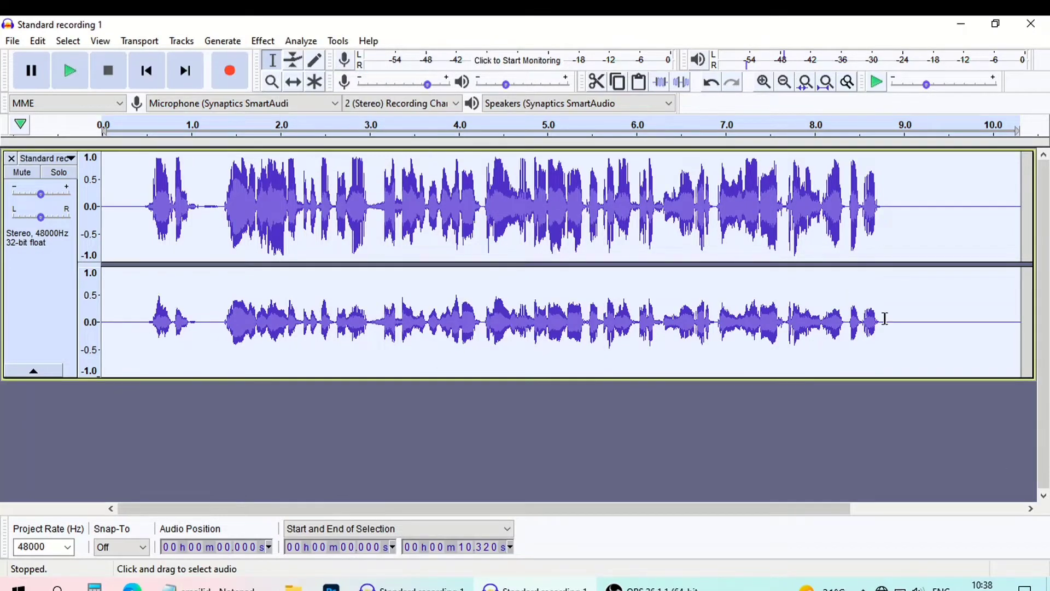
pyautogui.moveTo(895, 326); pyautogui.dragTo(1017, 383)
pyautogui.click(145, 266)
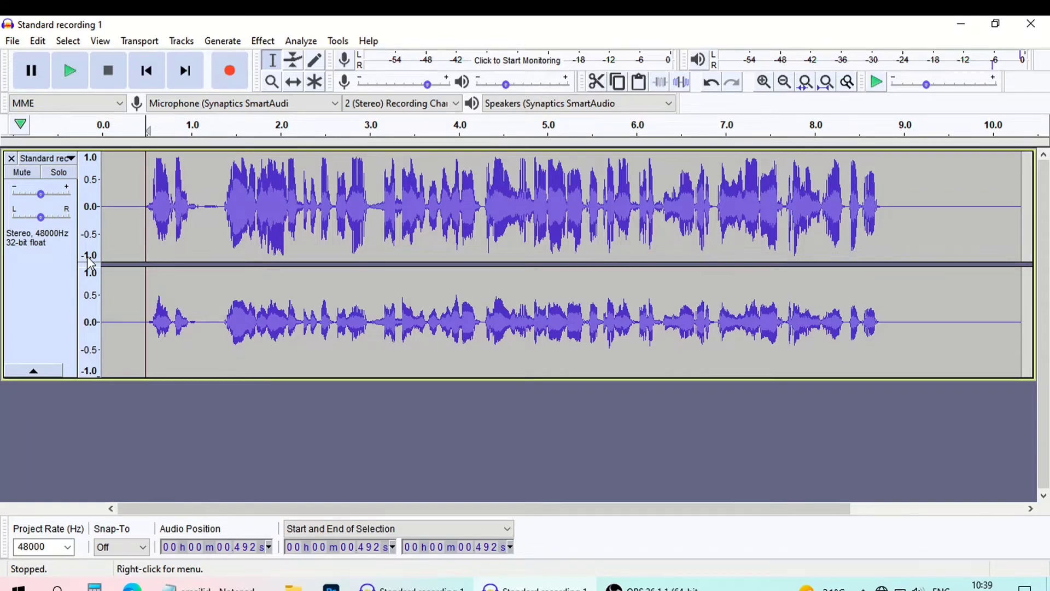
# Step: Apply a Soft Limit Limiter to the entire track, capping the peaks at about 0.5 amplitude without make-up gain
pyautogui.hotkey('ctrl', 'a')
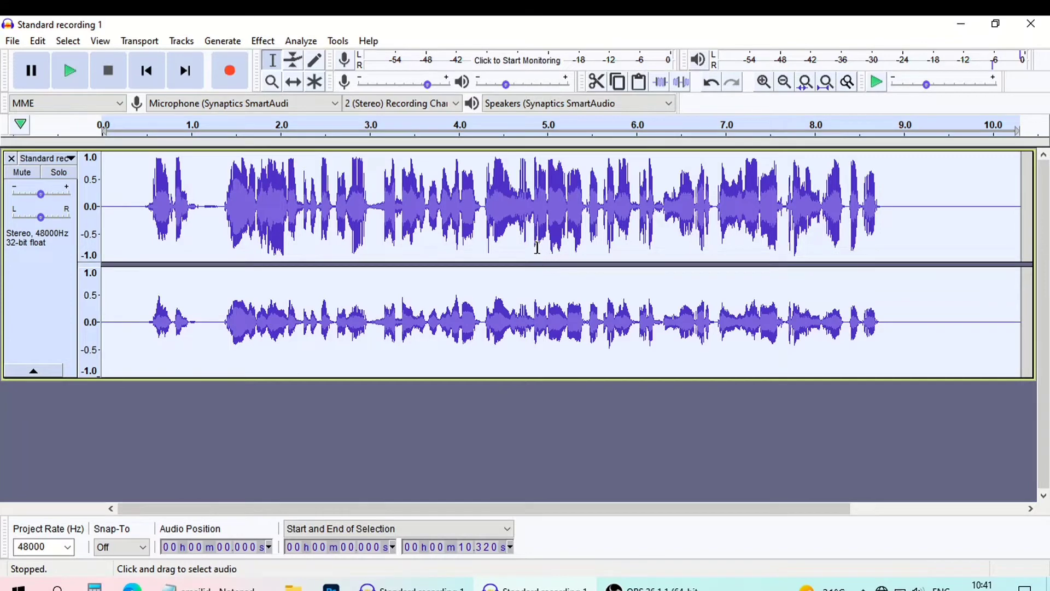
pyautogui.click(266, 44)
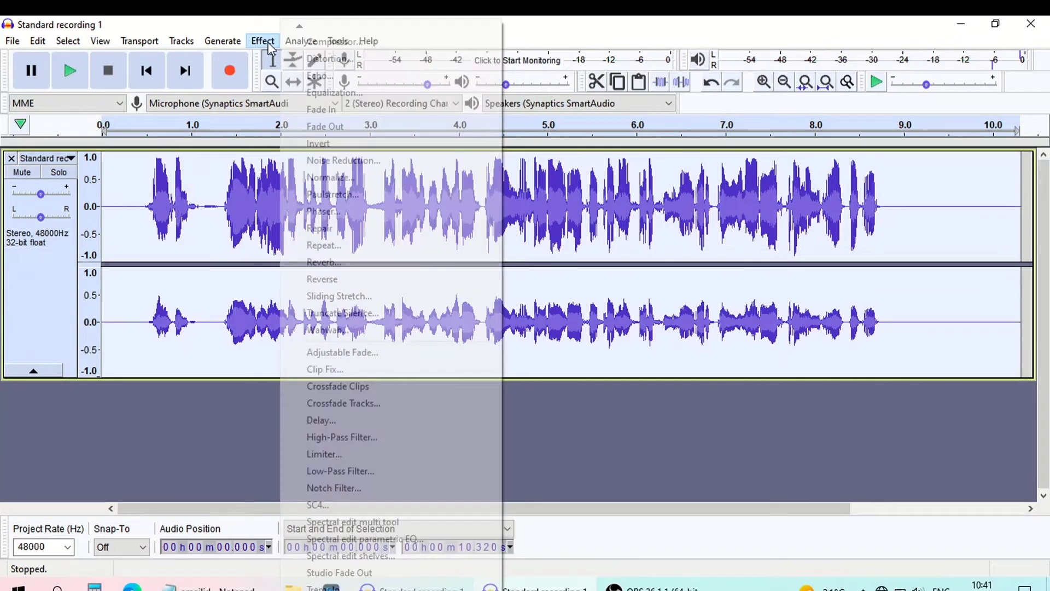
pyautogui.scroll(-2, 453, 475)
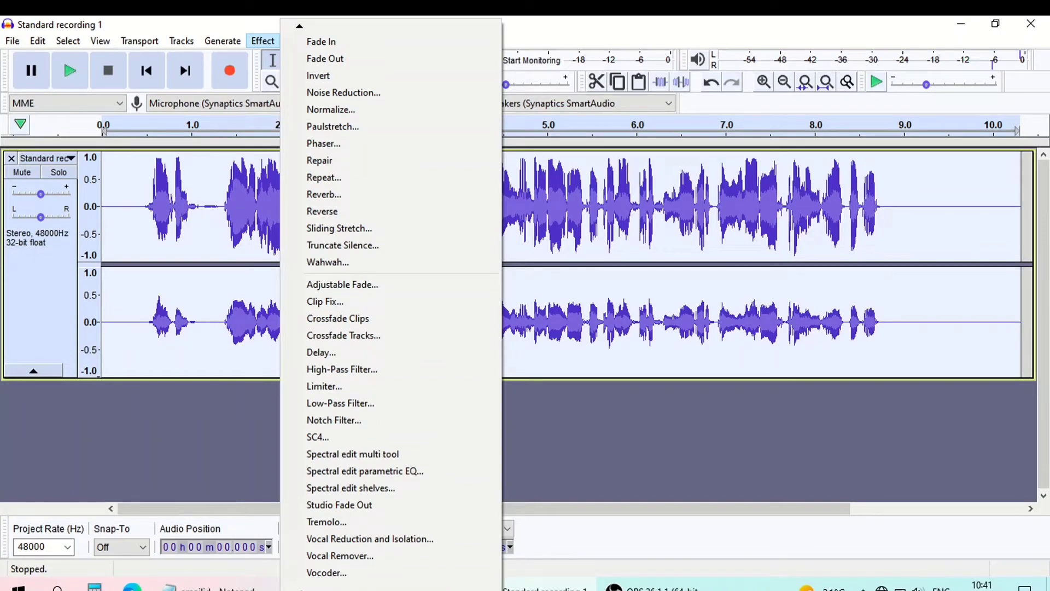
pyautogui.click(428, 391)
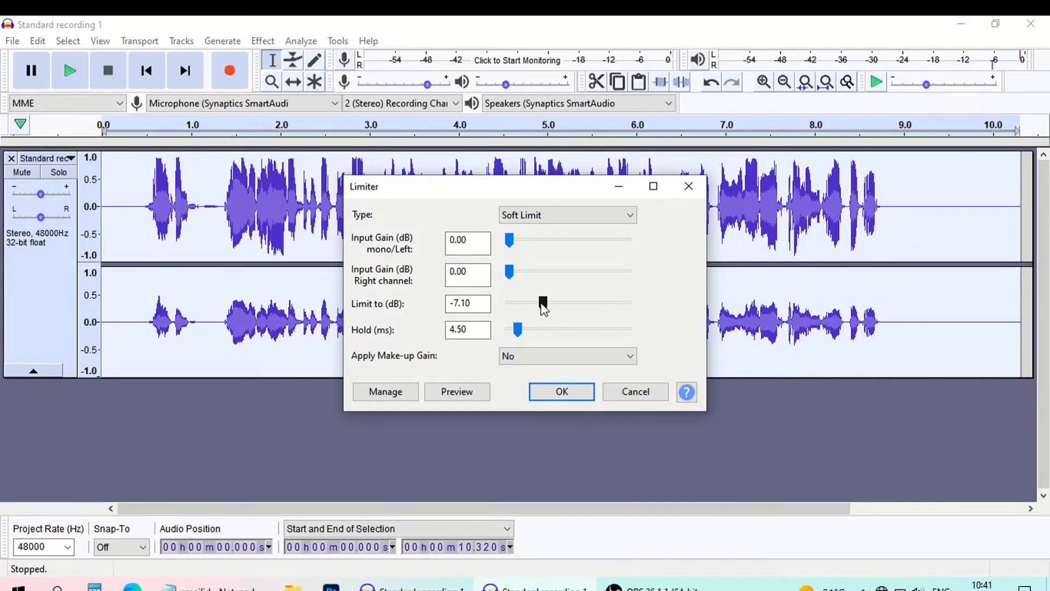
pyautogui.moveTo(542, 303); pyautogui.dragTo(551, 310)
pyautogui.moveTo(551, 310); pyautogui.dragTo(551, 310)
pyautogui.doubleClick(467, 304)
pyautogui.press('BackSpace')
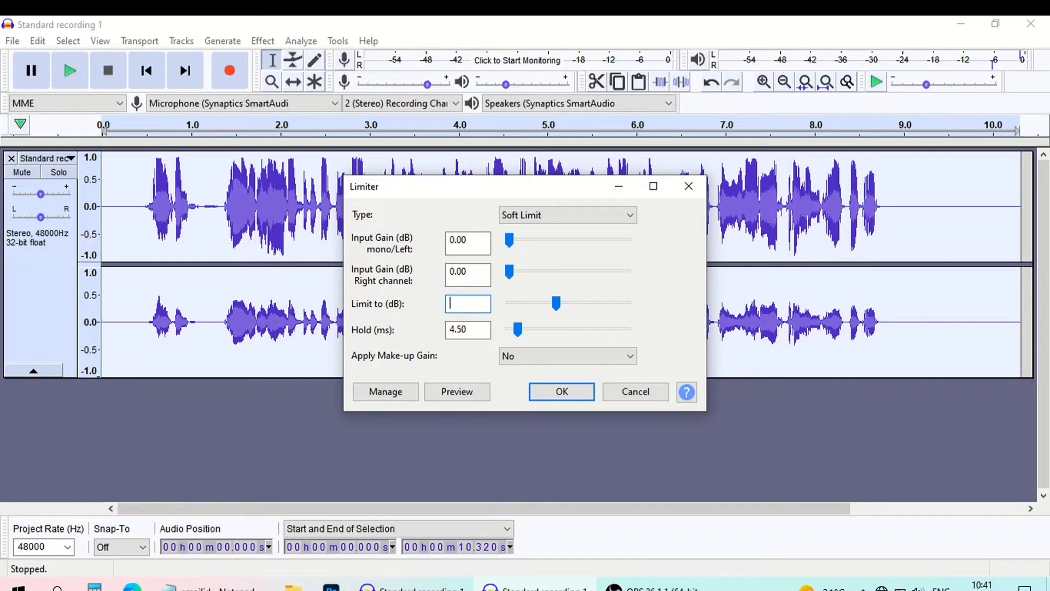
pyautogui.press('Return')
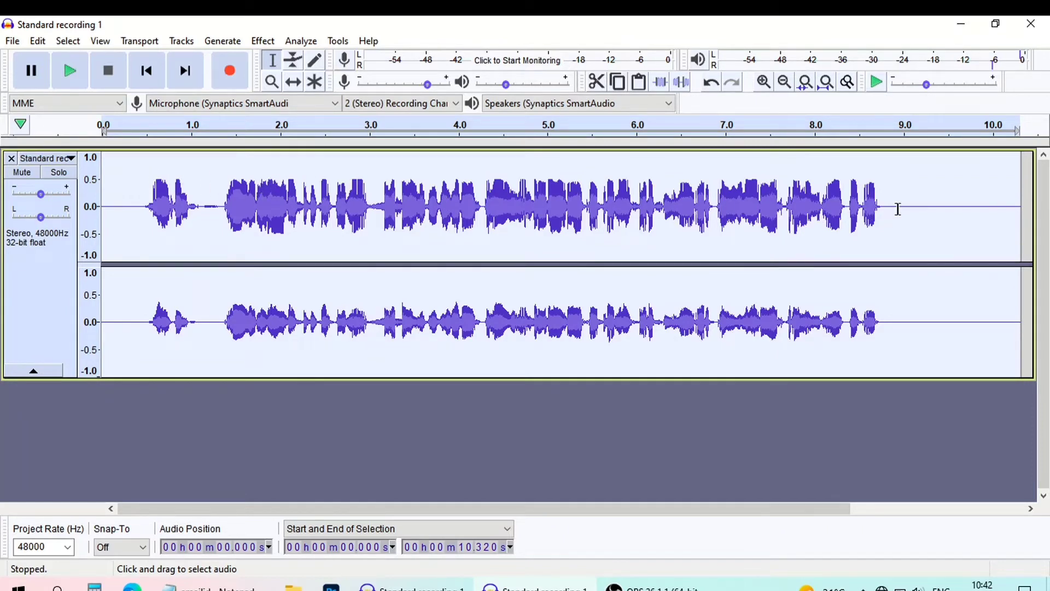
# Step: Play the limited track from about 0.60 s to check its playback level
pyautogui.click(156, 250)
pyautogui.press('space')
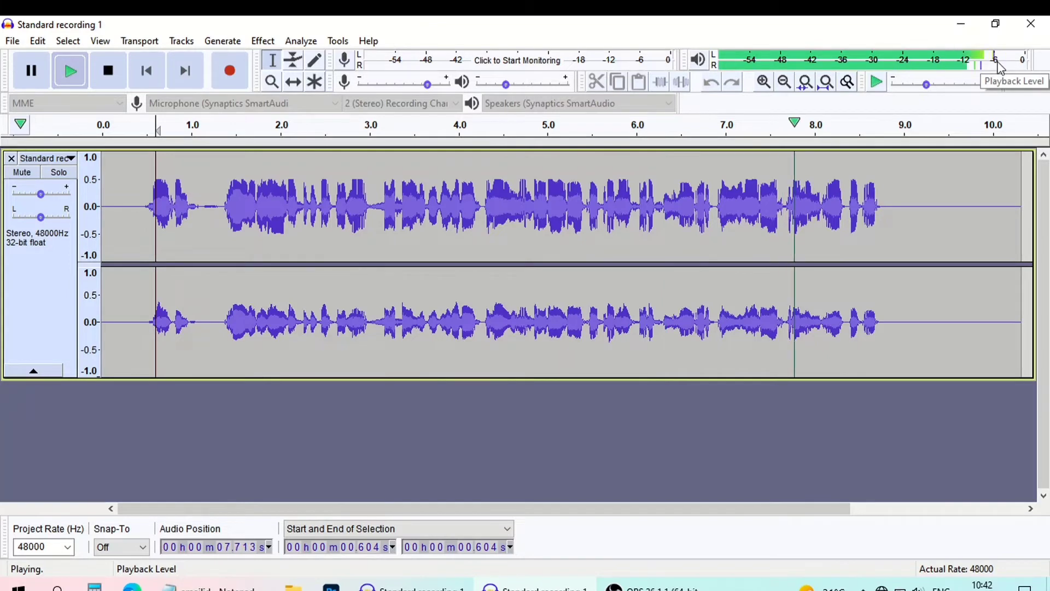
pyautogui.press('space')
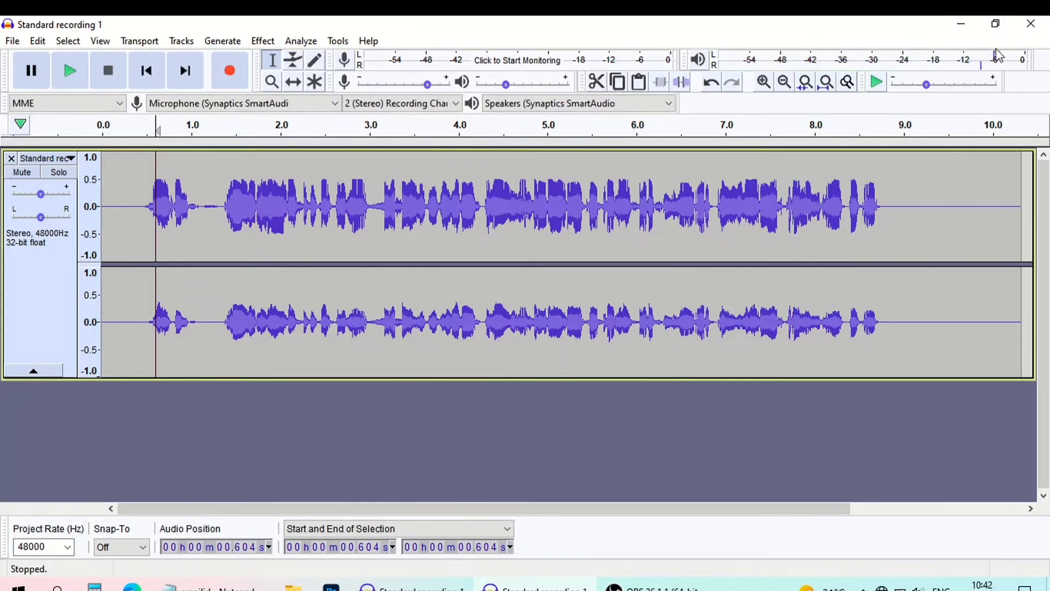
pyautogui.press('space')
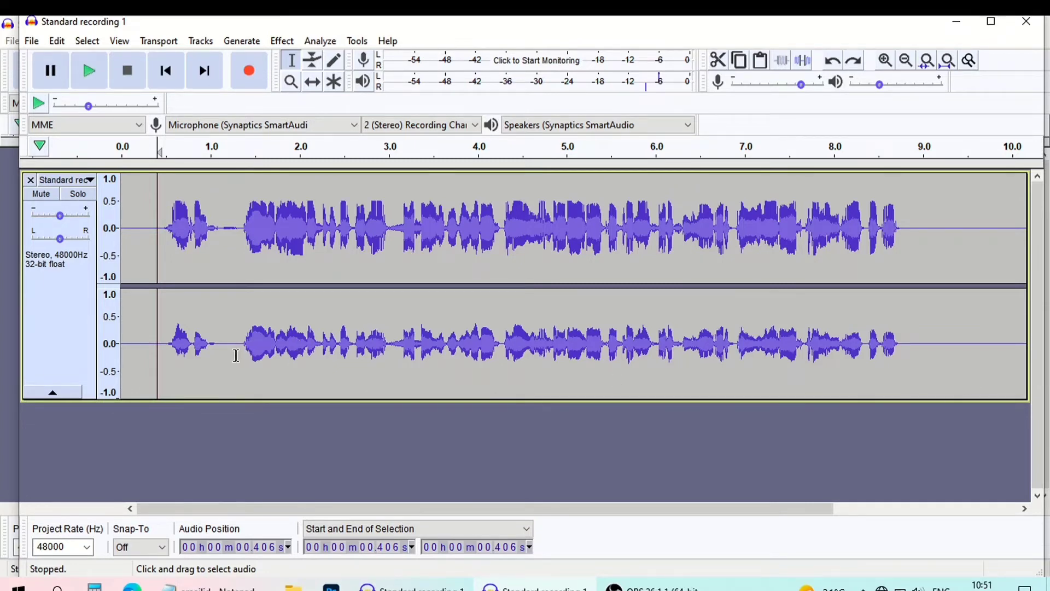
# Step: Cut the opening 1.29 s of the track and the trailing silence from about 7.58 s onward
pyautogui.moveTo(236, 356); pyautogui.dragTo(84, 356)
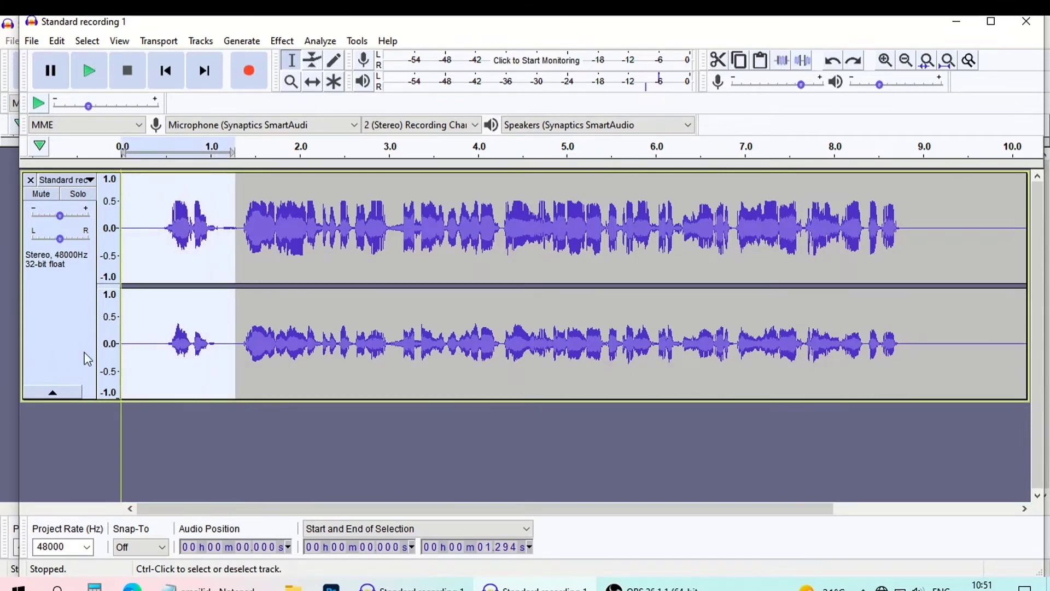
pyautogui.click(719, 61)
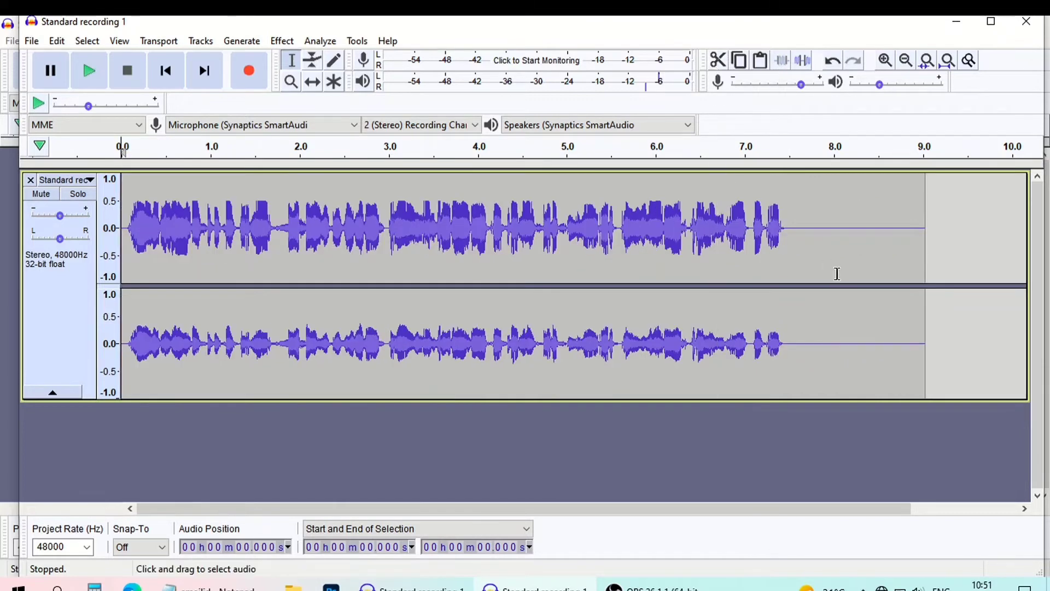
pyautogui.moveTo(796, 226); pyautogui.dragTo(962, 284)
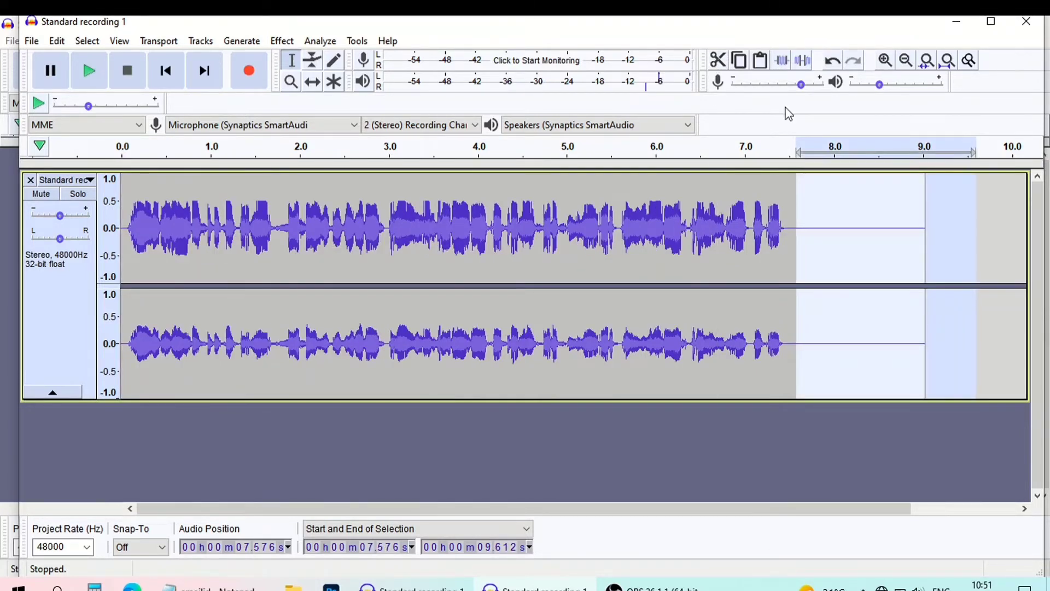
pyautogui.click(718, 62)
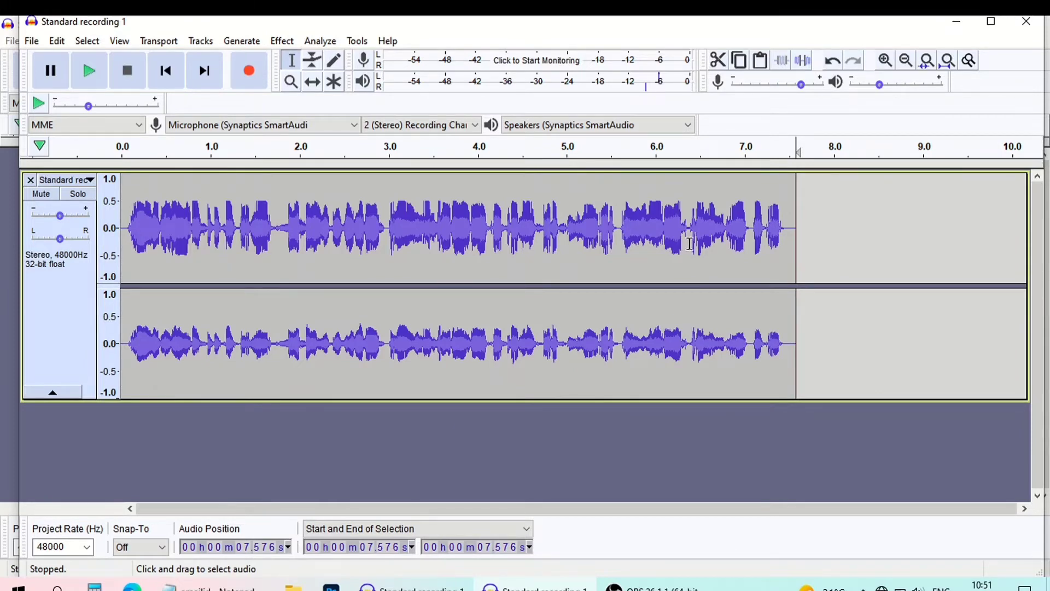
# Step: Try pasting a copy of the section from about 6.39 to 7.09 s near the track's start, and undo the paste
pyautogui.moveTo(691, 244); pyautogui.dragTo(753, 280)
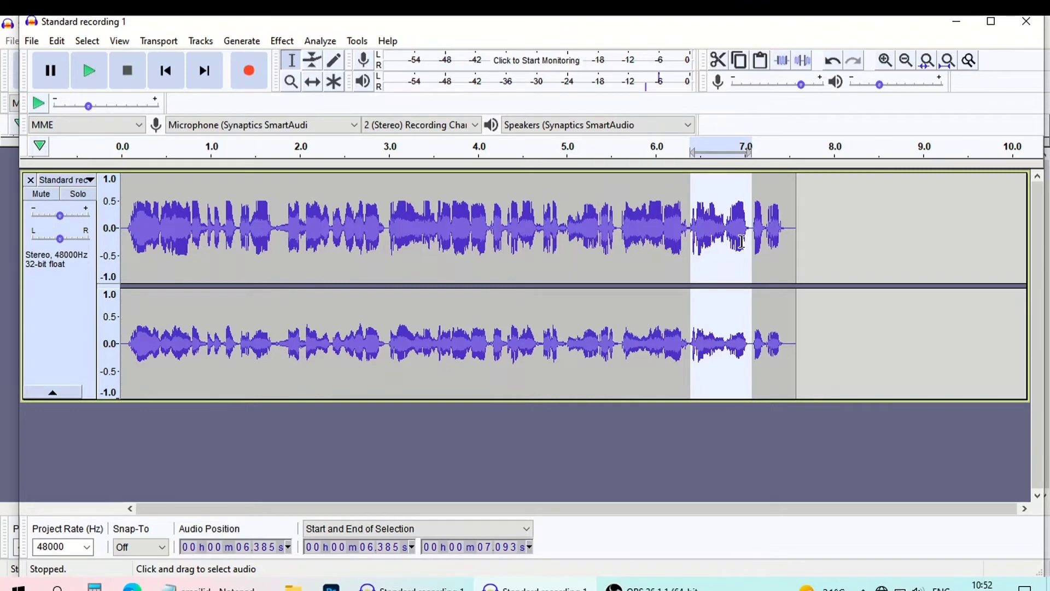
pyautogui.click(125, 231)
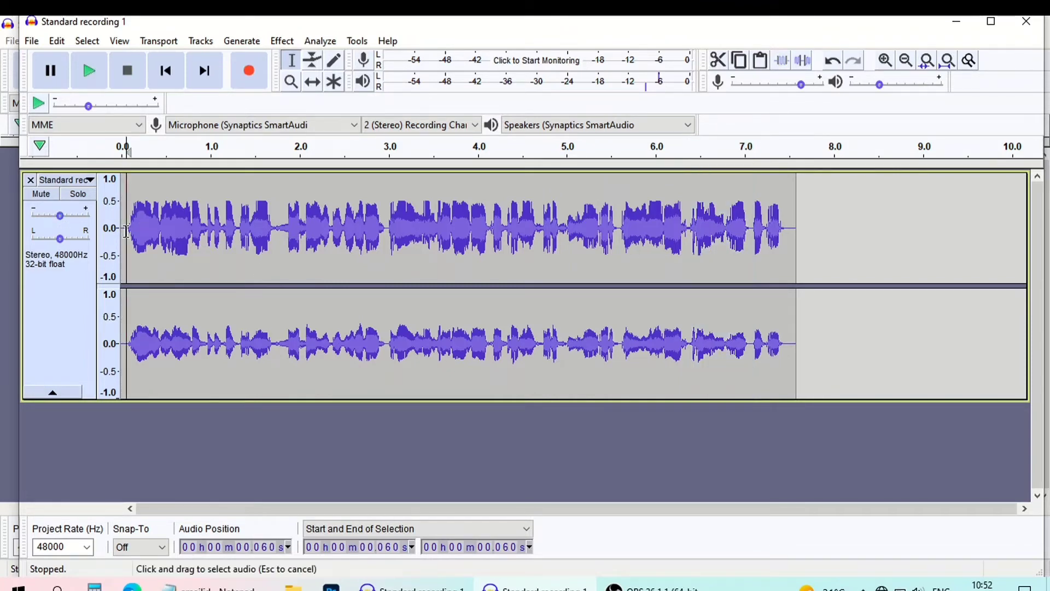
pyautogui.click(761, 62)
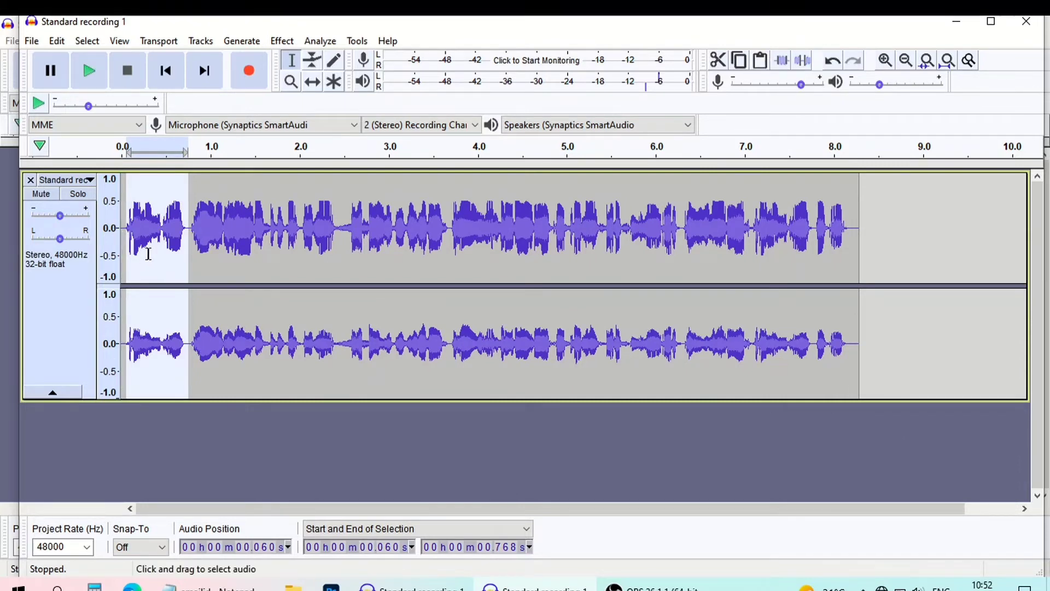
pyautogui.click(130, 268)
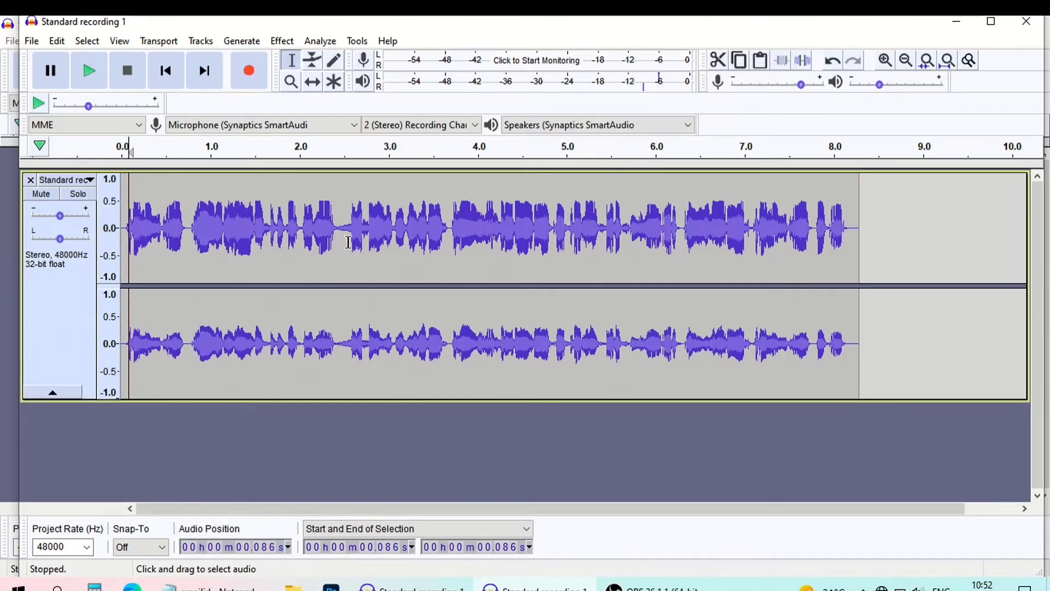
pyautogui.click(832, 61)
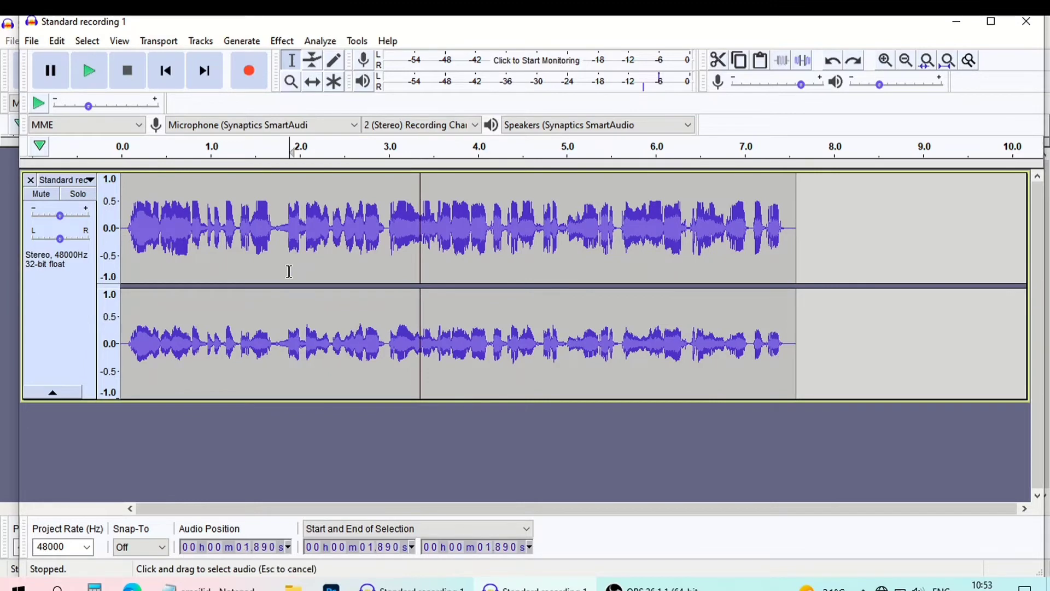
# Step: Apply a Fade In across the entire trimmed track and place the cursor at about 0.27 s
pyautogui.hotkey('ctrl', 'a')
pyautogui.click(281, 42)
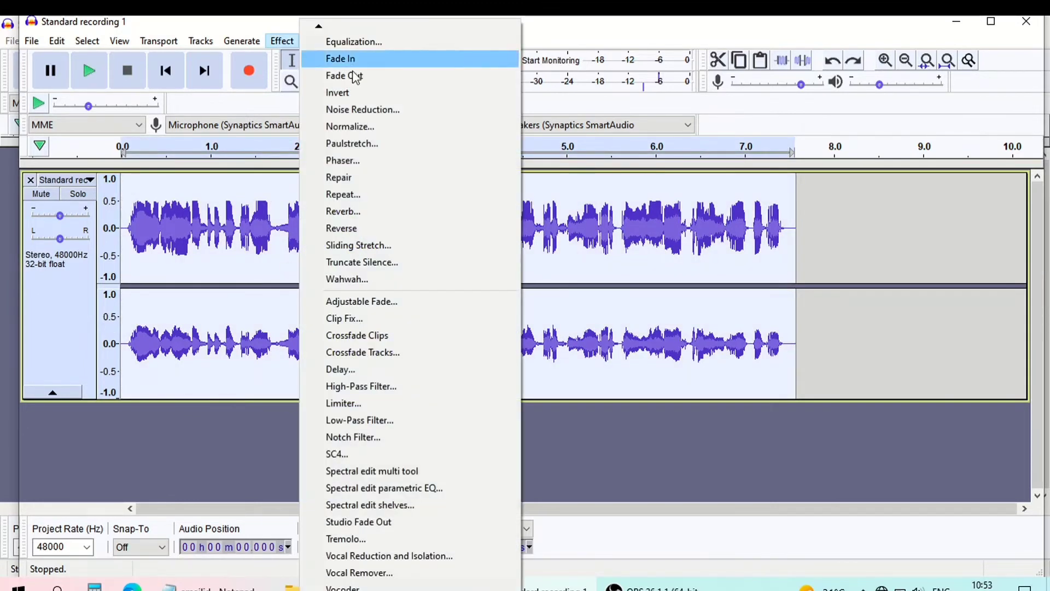
pyautogui.click(416, 70)
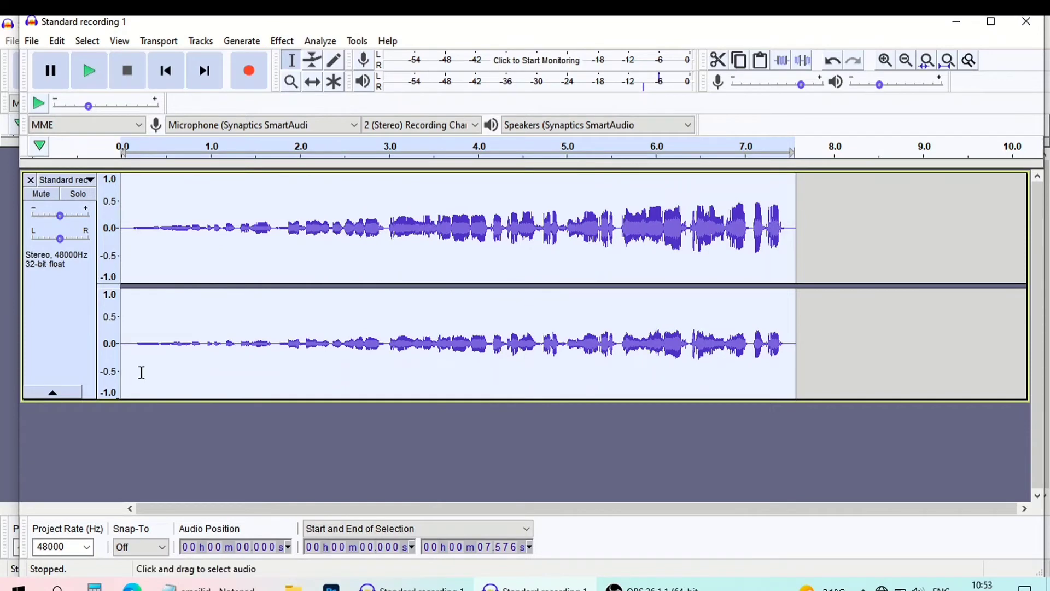
pyautogui.click(145, 353)
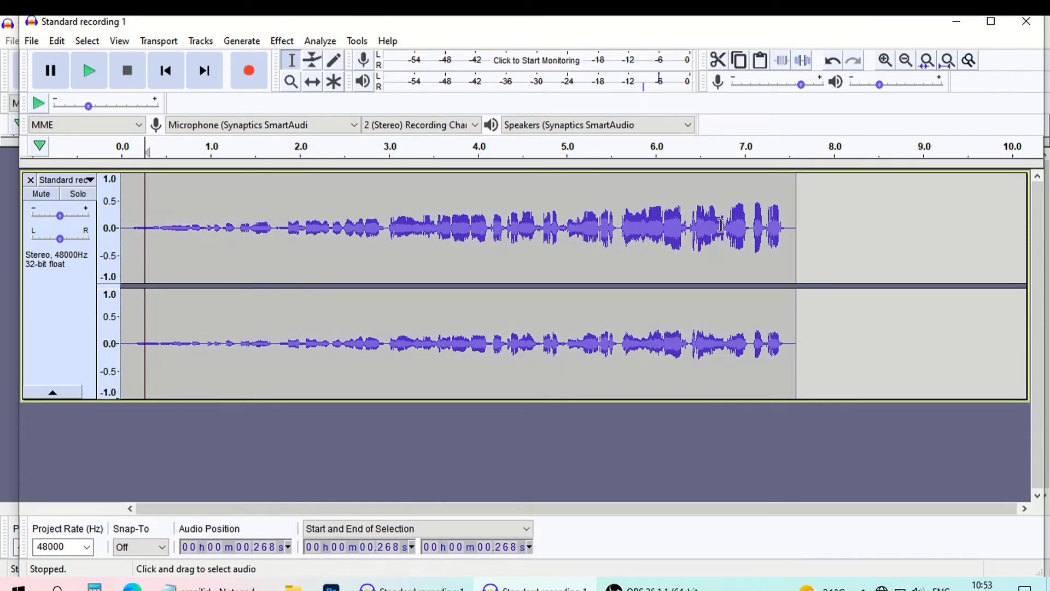
# Step: Undo the Fade In applied across the entire voice track
pyautogui.hotkey('ctrl', 'a')
pyautogui.hotkey('ctrl', 'z')
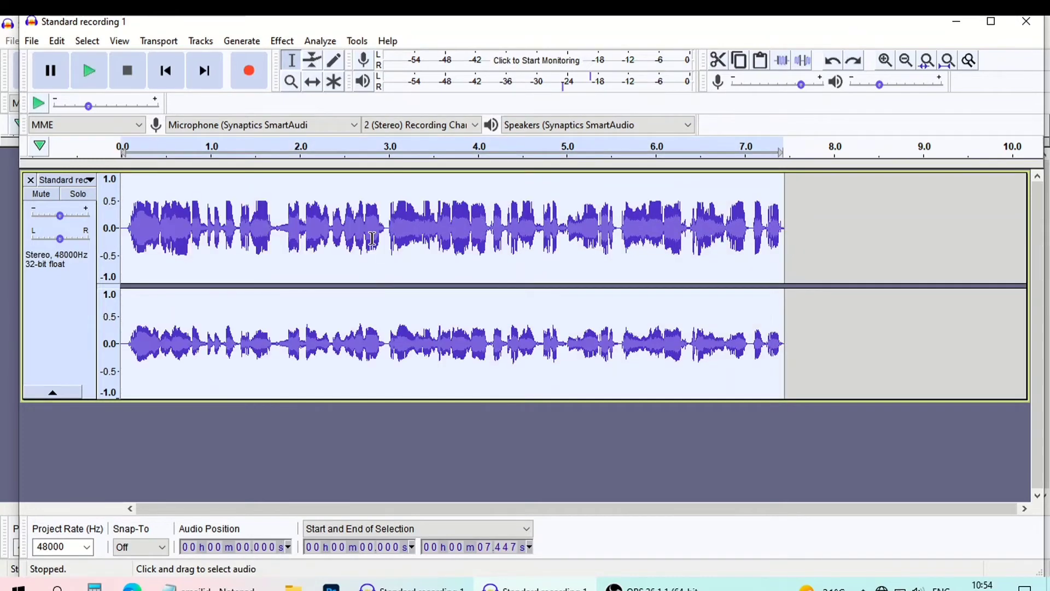
# Step: Try a Fade Out across the whole selected track, from 0 to about 7.45 s, and undo it
pyautogui.click(289, 40)
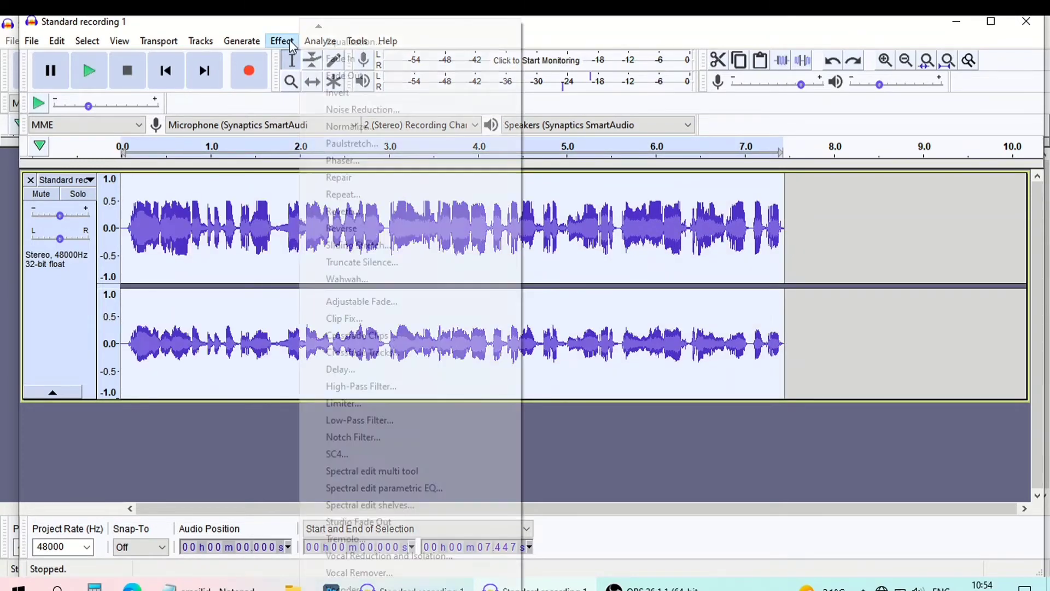
pyautogui.click(344, 76)
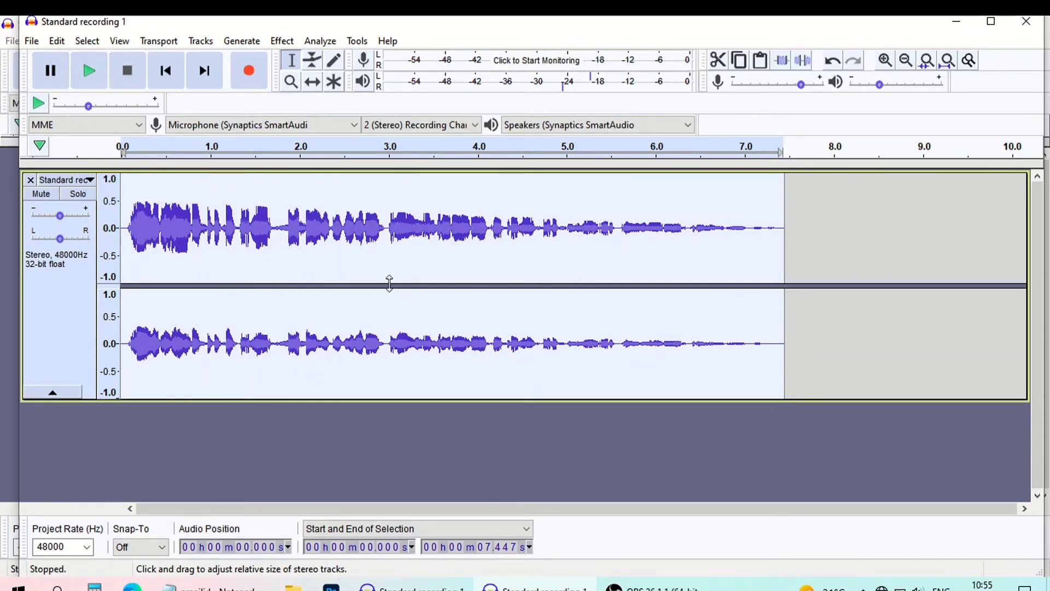
pyautogui.hotkey('ctrl', 'z')
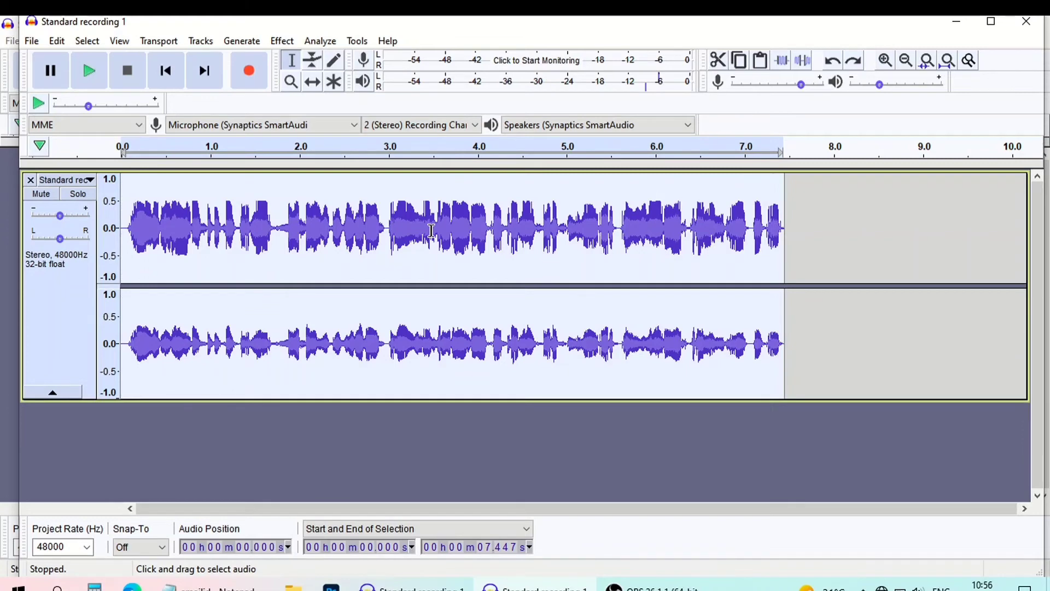
# Step: Apply the Reverse effect to the entire selected track and play it briefly to hear the reversed audio
pyautogui.click(282, 41)
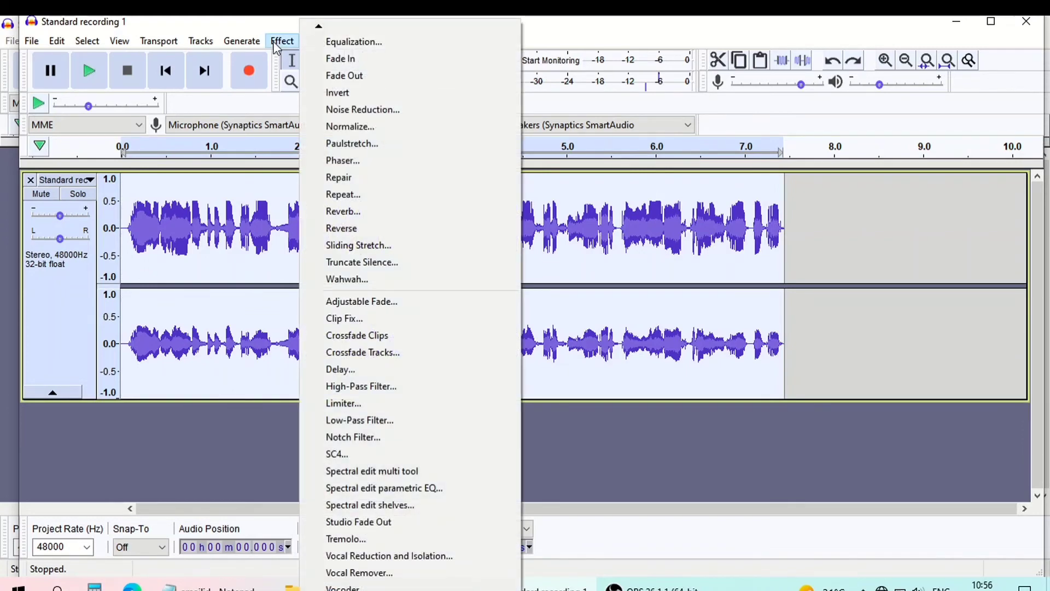
pyautogui.click(365, 227)
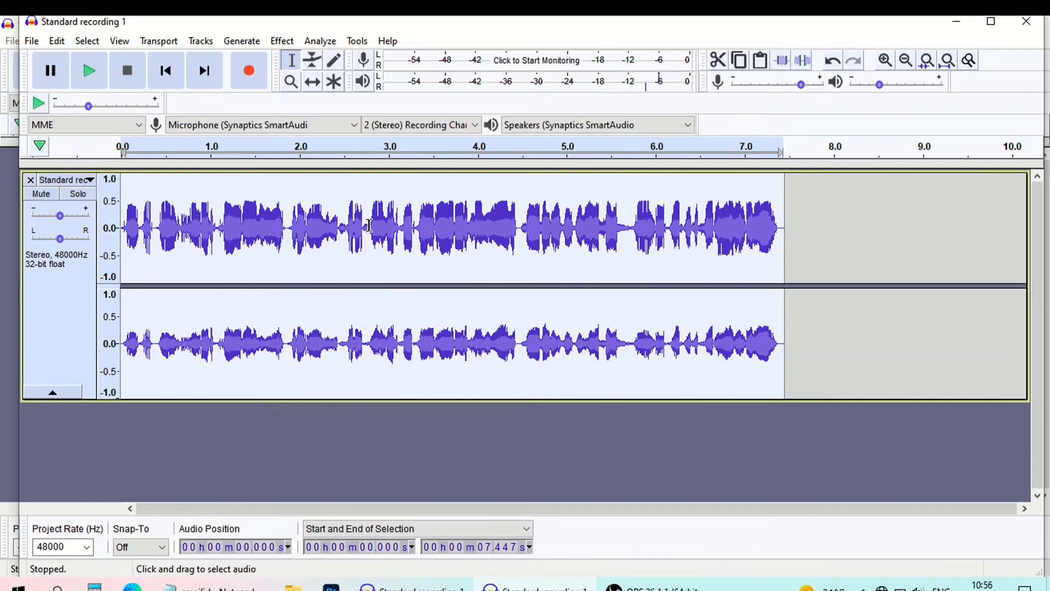
pyautogui.press('space')
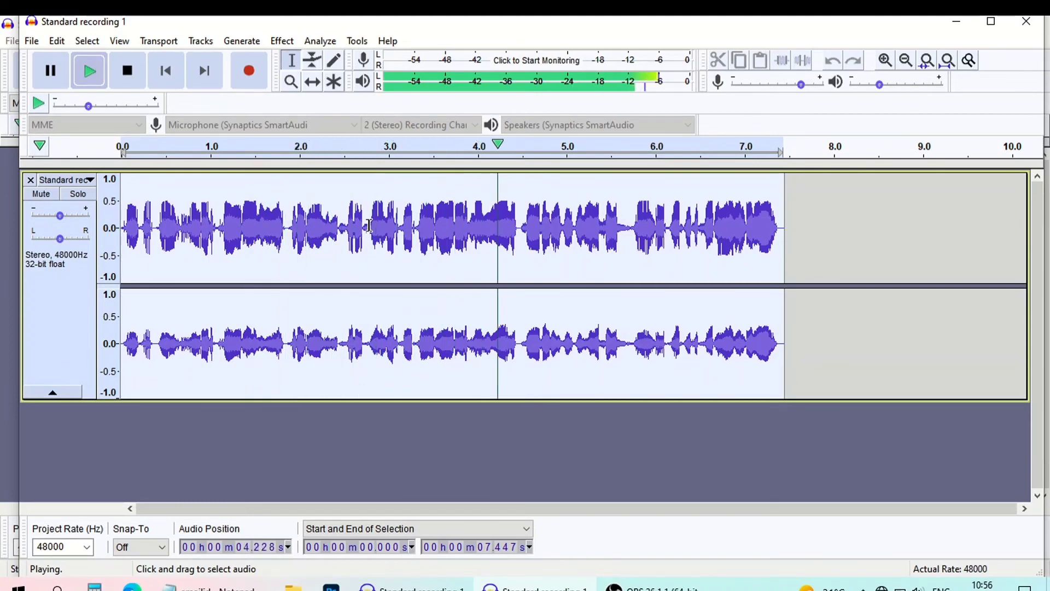
pyautogui.press('space')
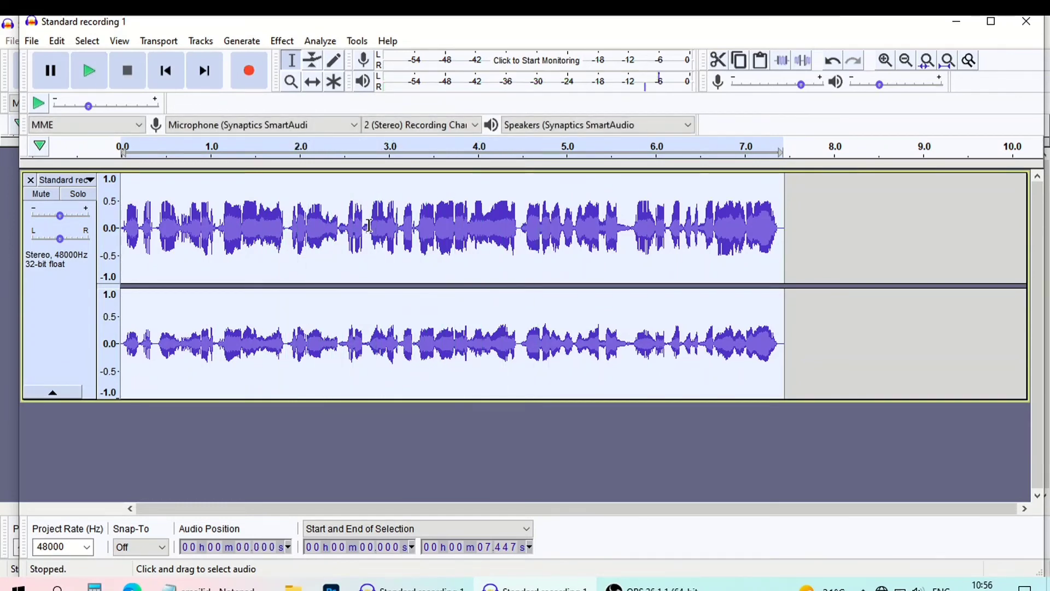